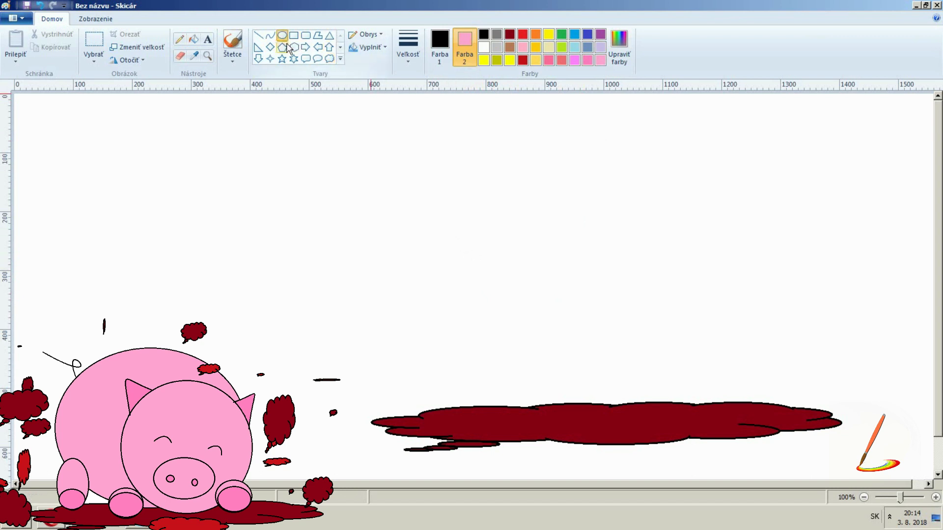
Draw a pink, black-outlined ellipse about 510 by 430 px as the pig's body, resting on the dark red puddle.
drag(445, 247, 744, 431)
drag(635, 353, 612, 340)
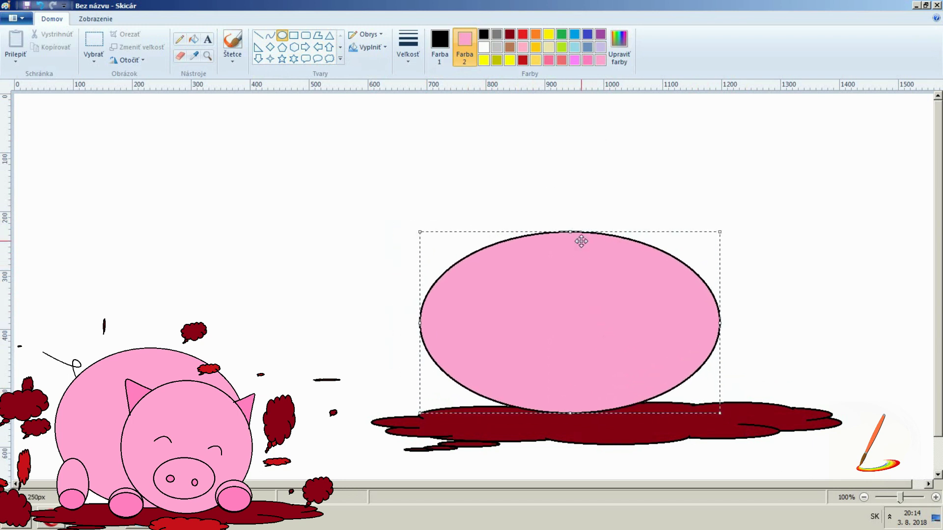
drag(576, 233, 555, 161)
click(777, 319)
Draw the pig's head as a pink circle about 350 px across, overlapping the lower right part of the body.
drag(543, 223, 755, 422)
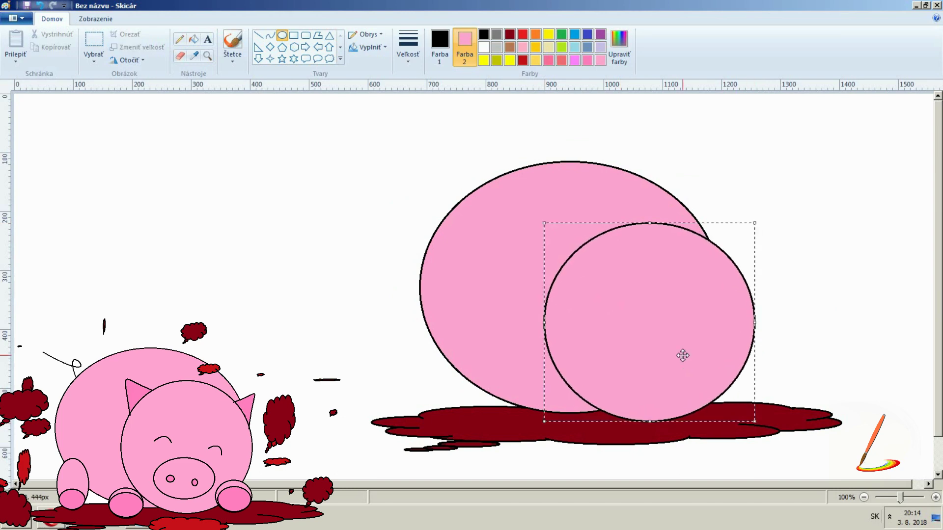
drag(683, 354, 688, 357)
mouse_move(661, 227)
mouse_down()
mouse_move(667, 245)
mouse_move(665, 215)
mouse_up()
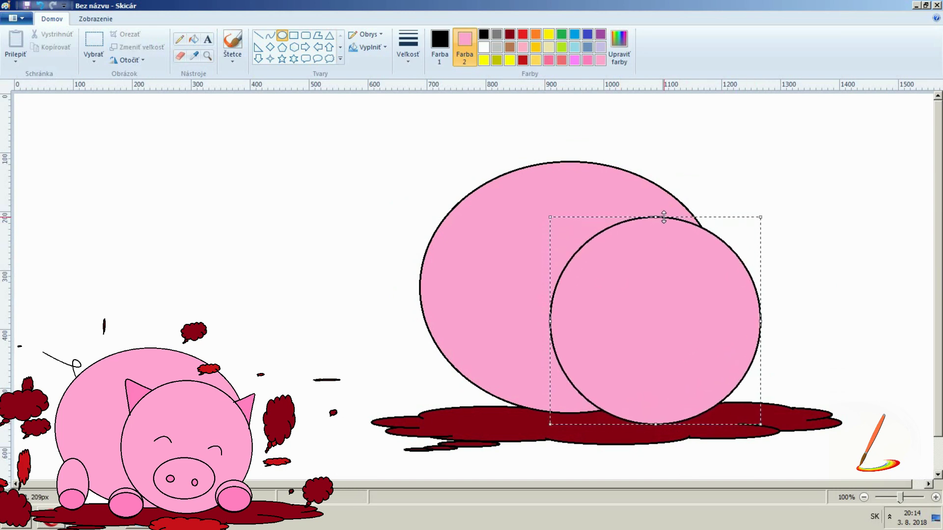
drag(551, 321, 555, 324)
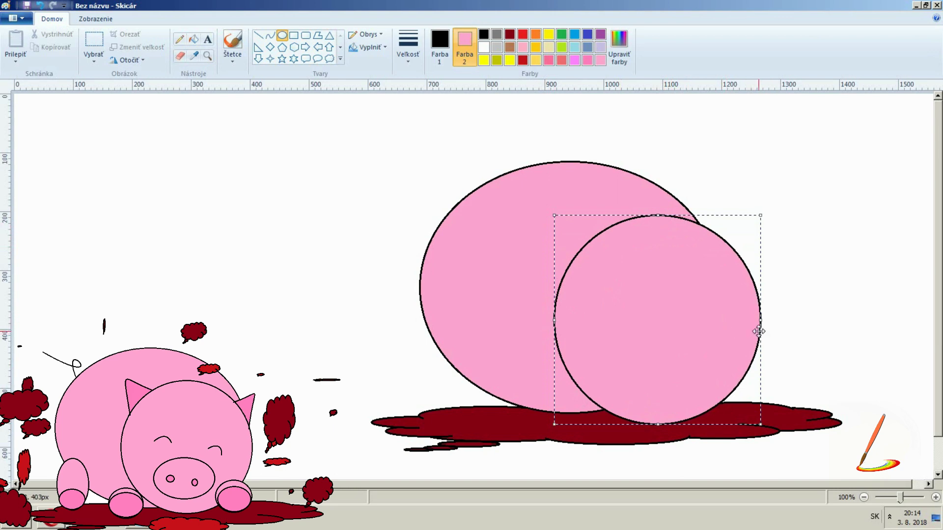
drag(712, 330, 682, 329)
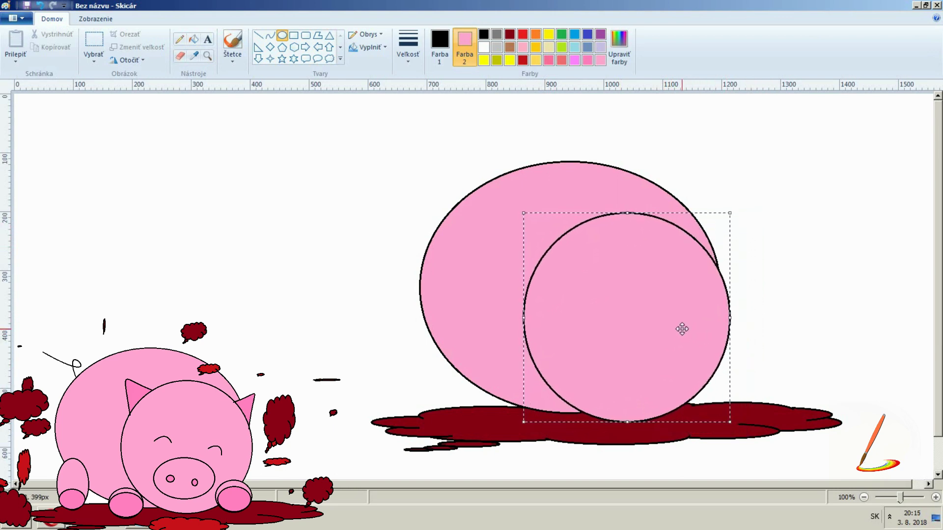
click(703, 453)
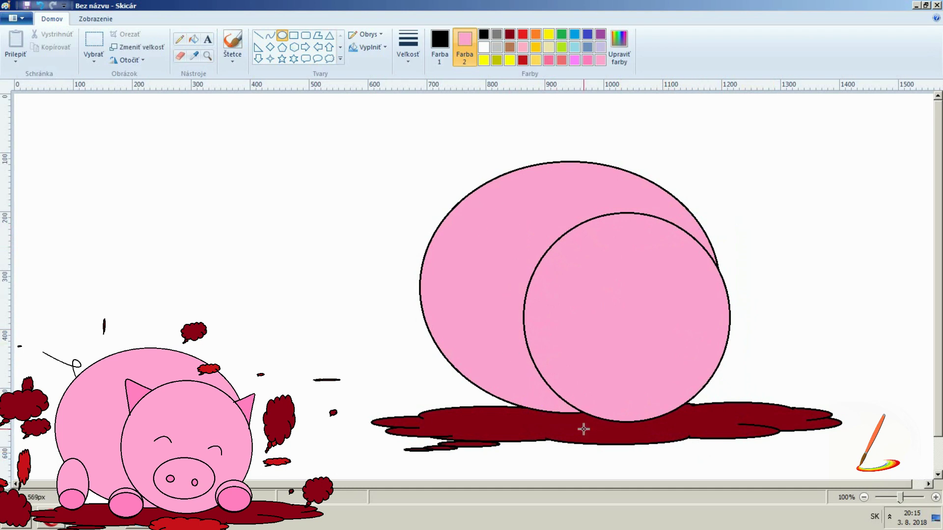
Draw the front foot at the head's lower left as a small pink circle with a slightly flatter hoof ellipse inside.
drag(504, 382, 558, 430)
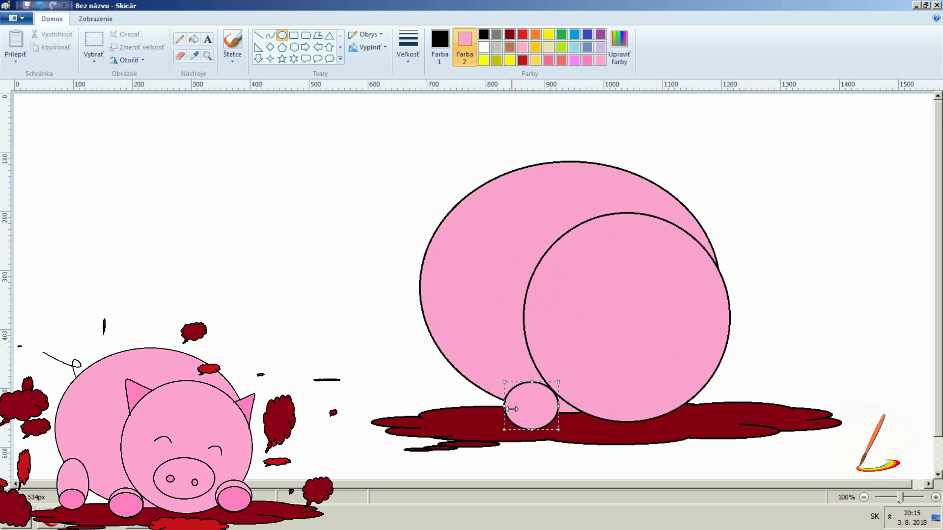
click(573, 431)
drag(506, 397, 538, 412)
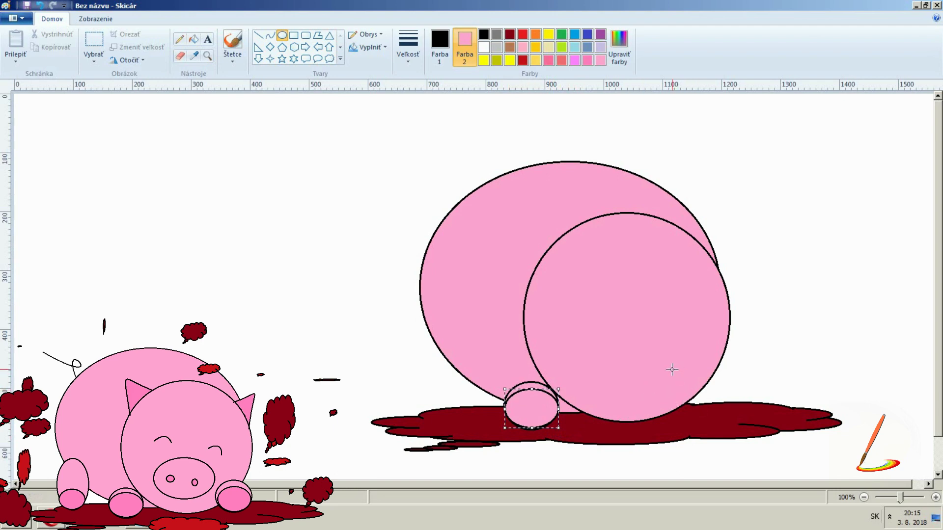
Draw the other front foot at the head's lower right as a pink circle with a smaller hoof ellipse inside.
drag(672, 369, 730, 420)
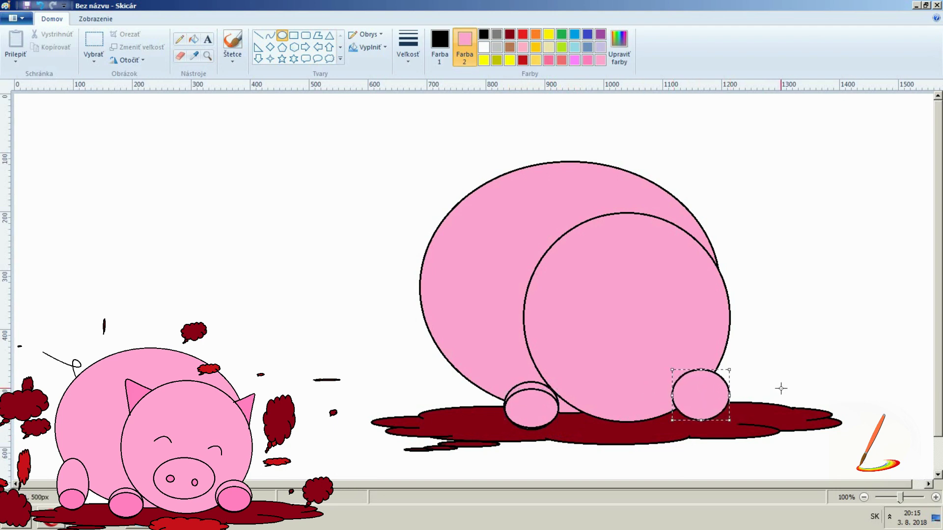
mouse_move(680, 379)
mouse_down()
mouse_move(725, 420)
mouse_move(704, 393)
mouse_move(728, 400)
mouse_up()
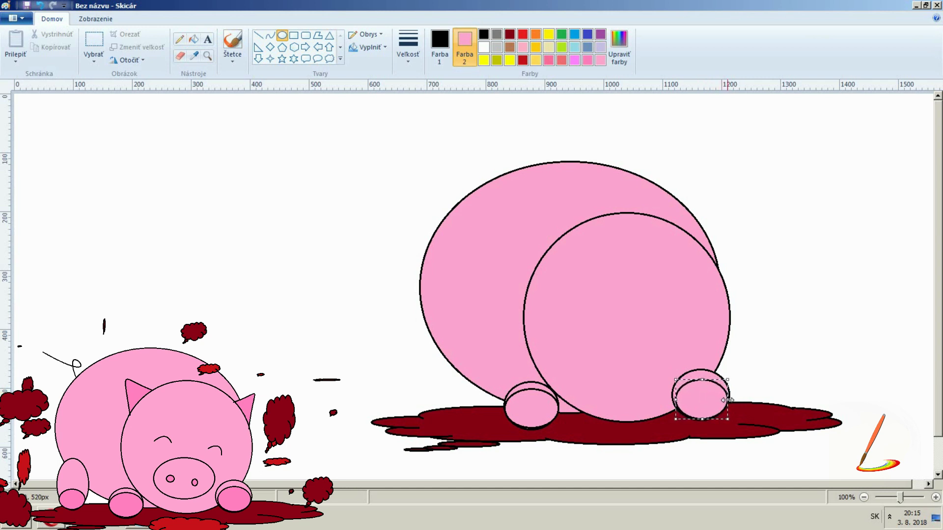
click(750, 409)
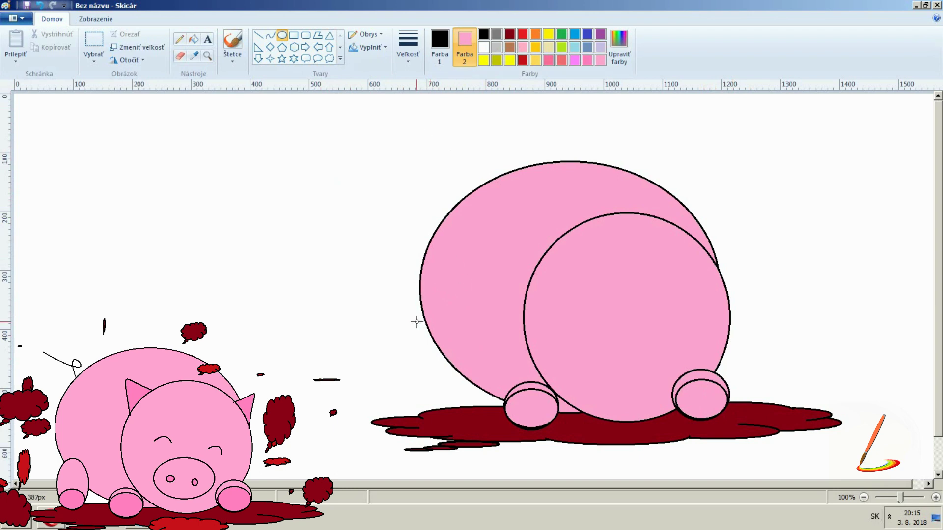
Draw the hind leg as an upright ellipse at the body's lower left, with a small hoof ellipse at its base.
drag(422, 341, 468, 417)
mouse_move(468, 341)
mouse_down()
mouse_move(467, 354)
mouse_move(472, 336)
mouse_up()
drag(423, 377, 468, 416)
click(383, 409)
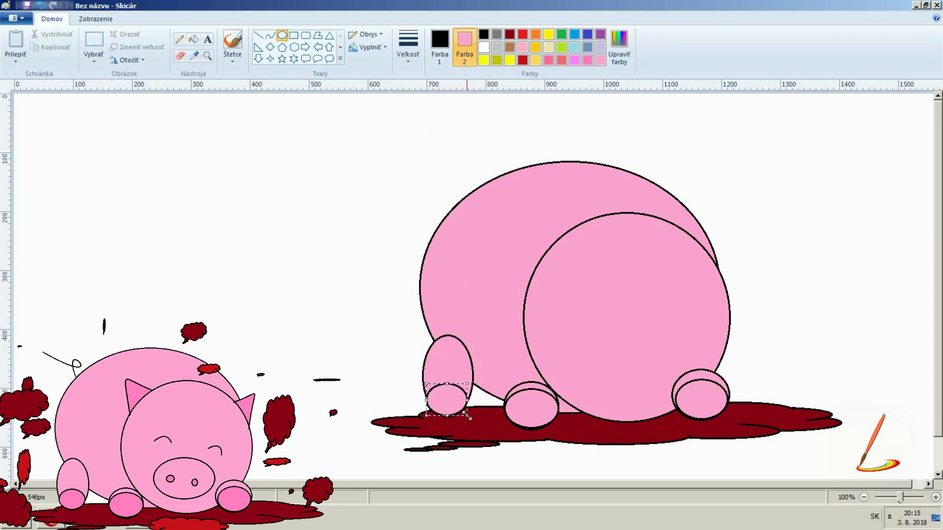
click(479, 435)
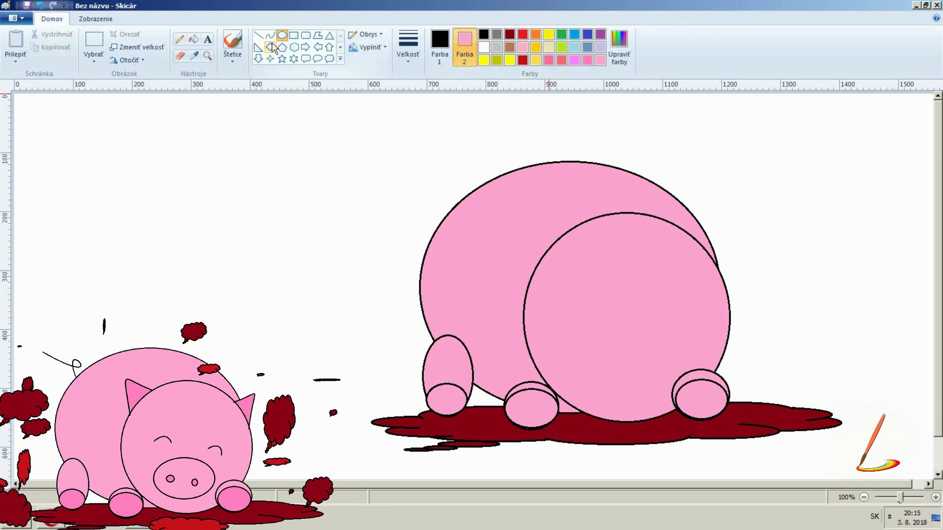
Draw a pointed ear with the Curve tool on the upper right of the head and fit its ends to the outline.
click(270, 36)
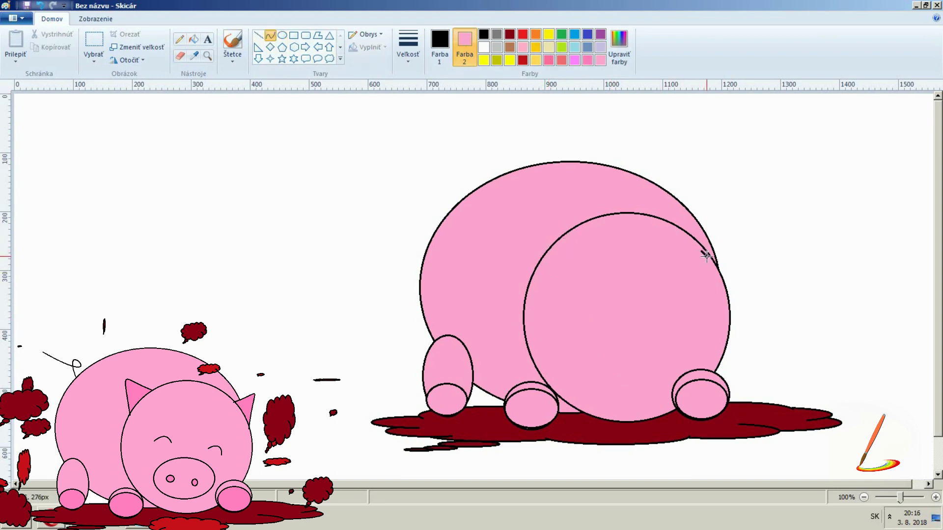
mouse_move(706, 256)
mouse_down()
mouse_move(729, 298)
mouse_move(736, 246)
mouse_move(757, 233)
mouse_move(741, 261)
mouse_move(738, 217)
mouse_up()
drag(701, 248, 705, 242)
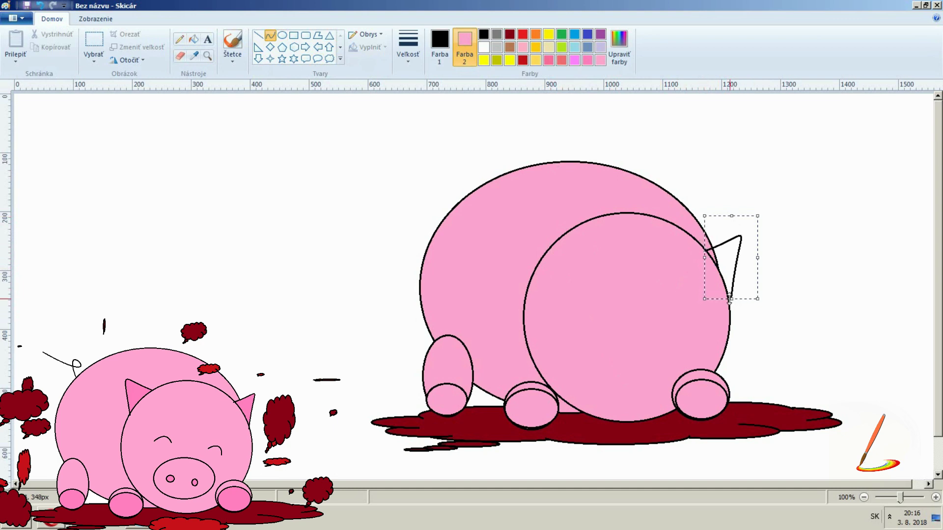
drag(742, 298, 749, 289)
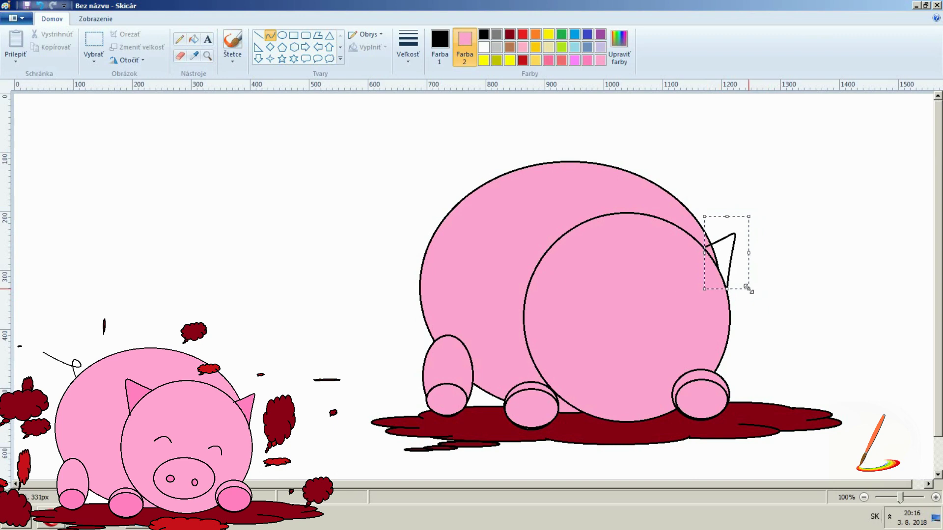
drag(702, 247, 699, 249)
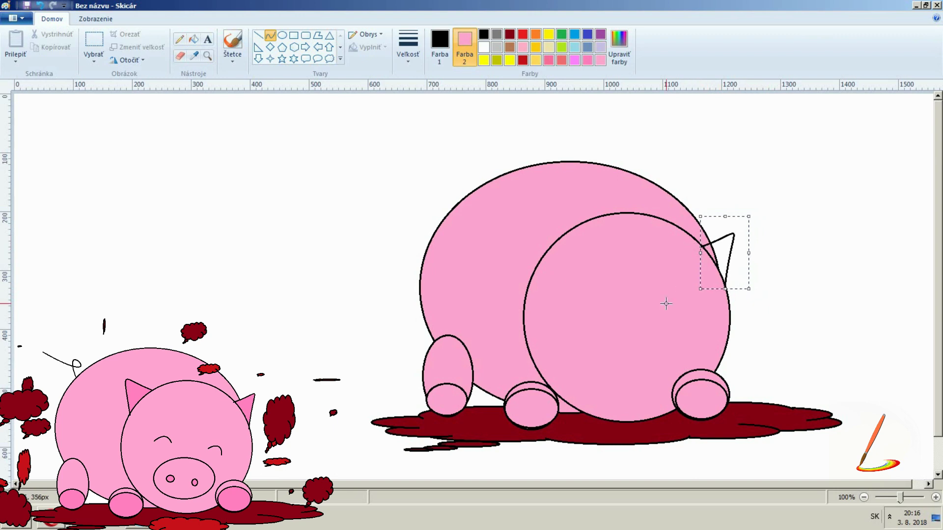
click(365, 268)
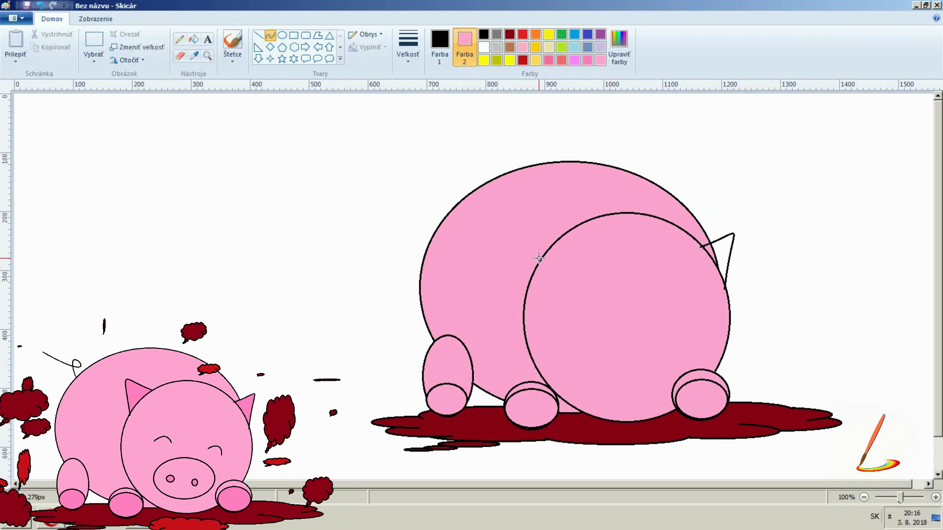
Draw a matching pointed curve ear on the upper left of the head and adjust its size to meet the outline.
mouse_move(544, 253)
mouse_down()
mouse_move(584, 223)
mouse_move(523, 180)
mouse_move(529, 194)
mouse_move(501, 207)
mouse_move(517, 205)
mouse_move(501, 196)
mouse_move(552, 186)
mouse_move(524, 226)
mouse_move(547, 212)
mouse_move(526, 206)
mouse_move(560, 231)
mouse_move(574, 228)
mouse_up()
drag(523, 259, 528, 260)
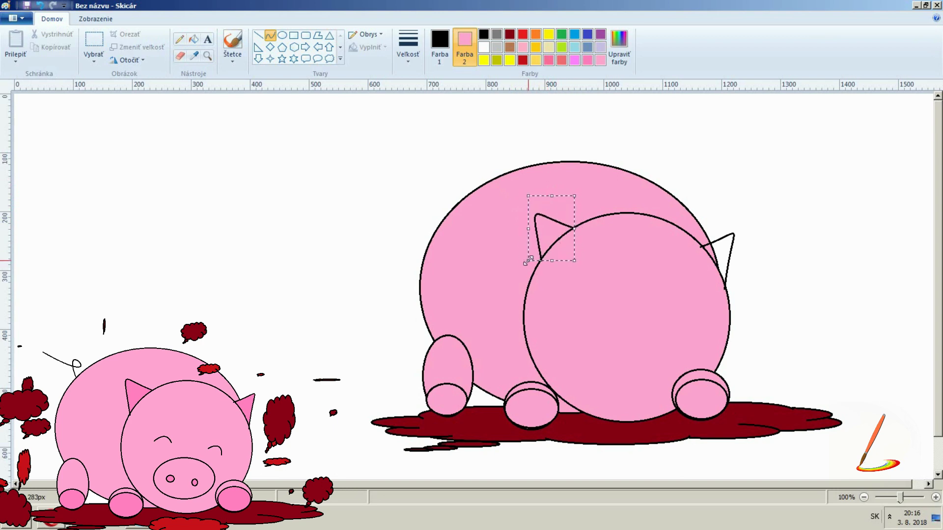
drag(528, 195, 529, 180)
drag(575, 224, 548, 236)
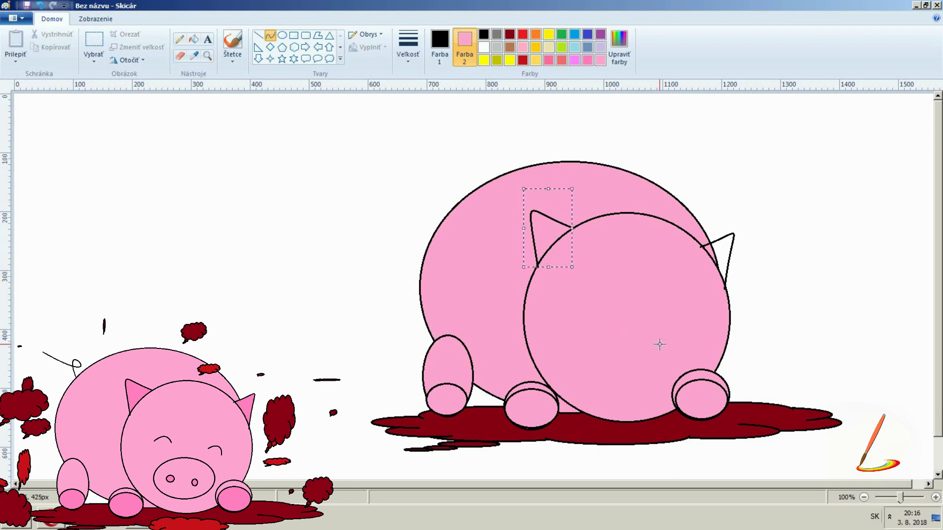
click(800, 353)
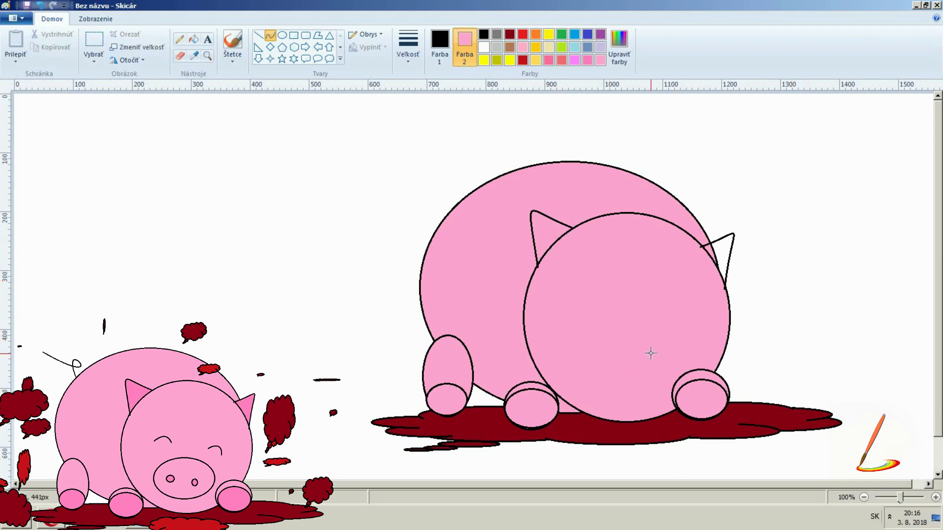
Draw a wide pink ellipse as the snout in the lower middle of the head.
click(282, 35)
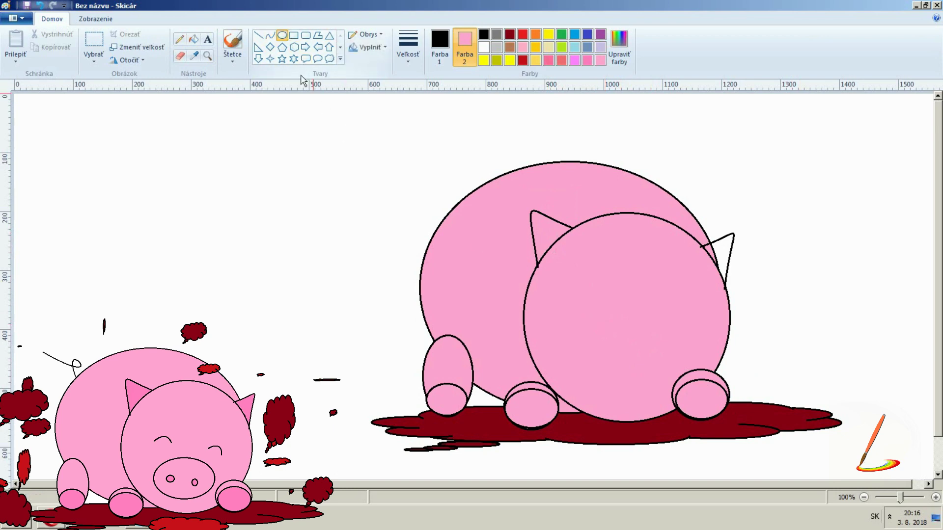
drag(563, 343, 635, 377)
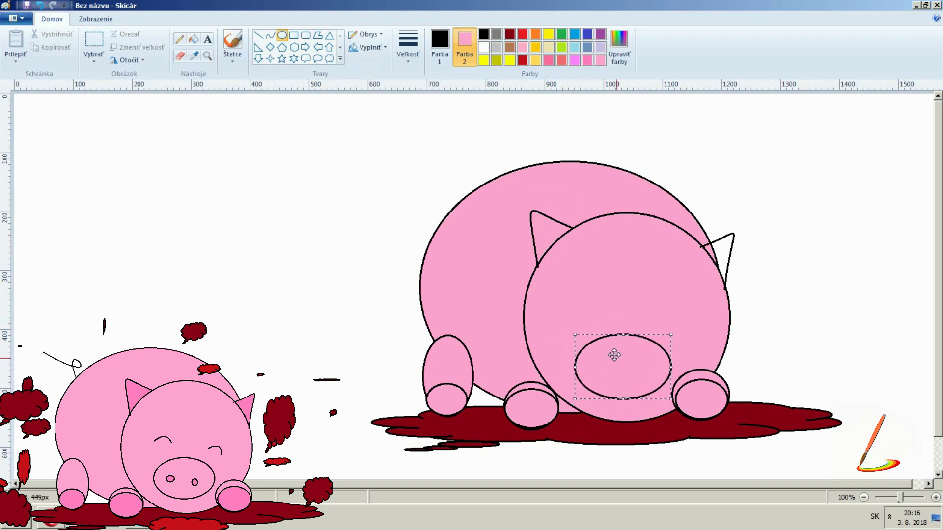
click(776, 349)
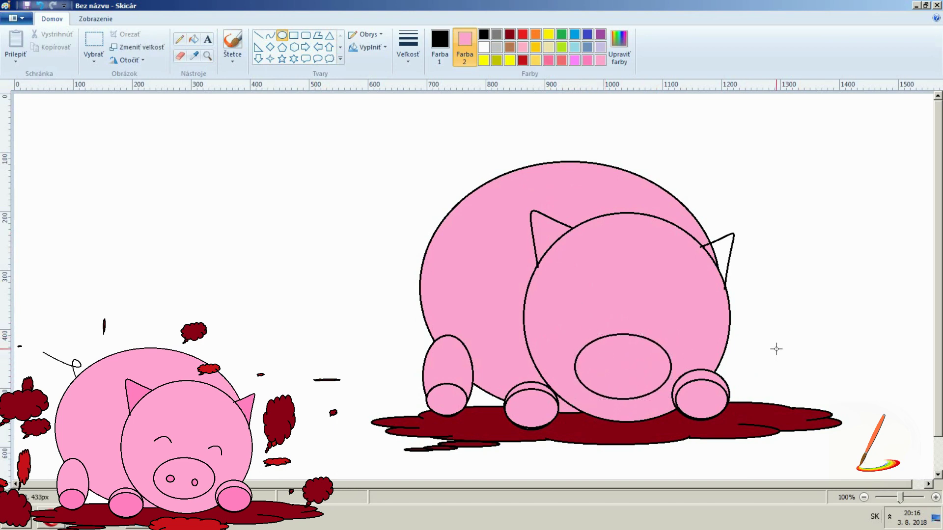
Draw two closed, arched eyes above the snout as short black curves.
click(447, 41)
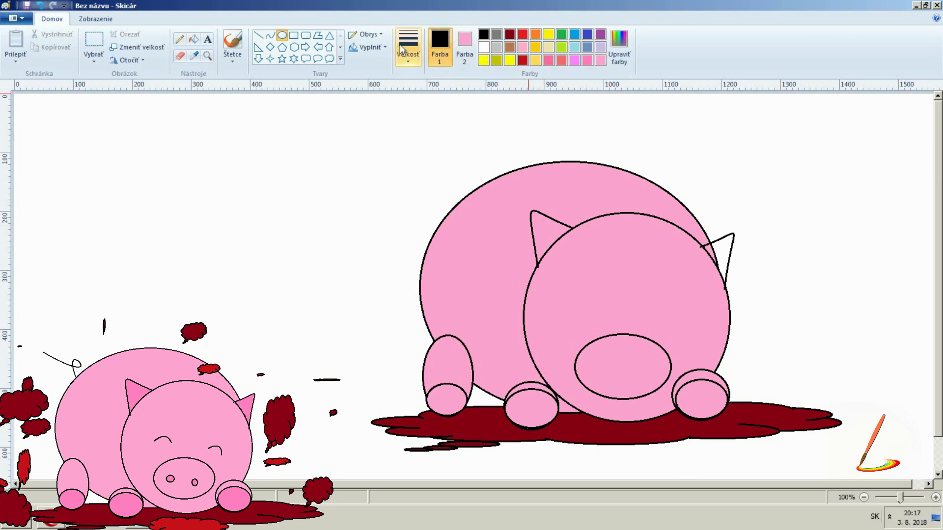
click(271, 36)
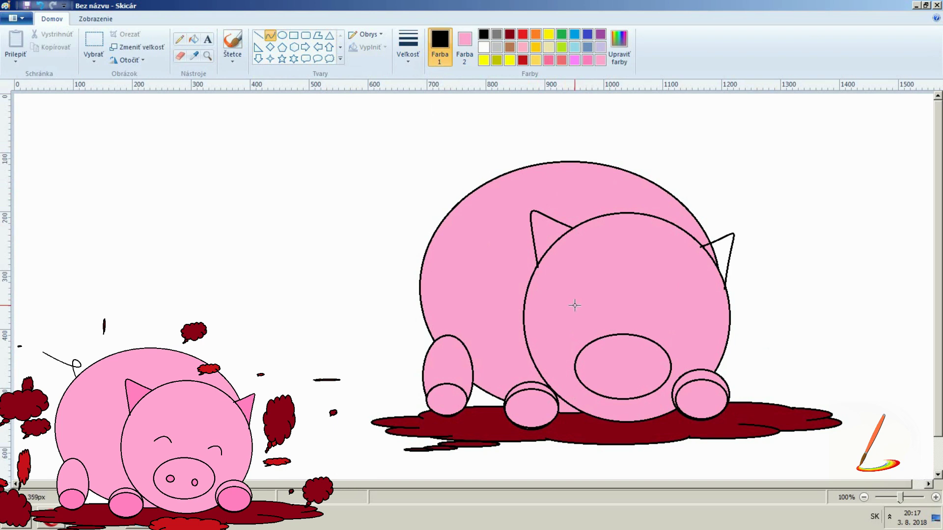
drag(574, 305, 603, 295)
mouse_move(671, 323)
mouse_down()
mouse_move(689, 334)
mouse_move(683, 315)
mouse_move(691, 321)
mouse_move(667, 321)
mouse_move(666, 313)
mouse_move(684, 322)
mouse_move(669, 320)
mouse_up()
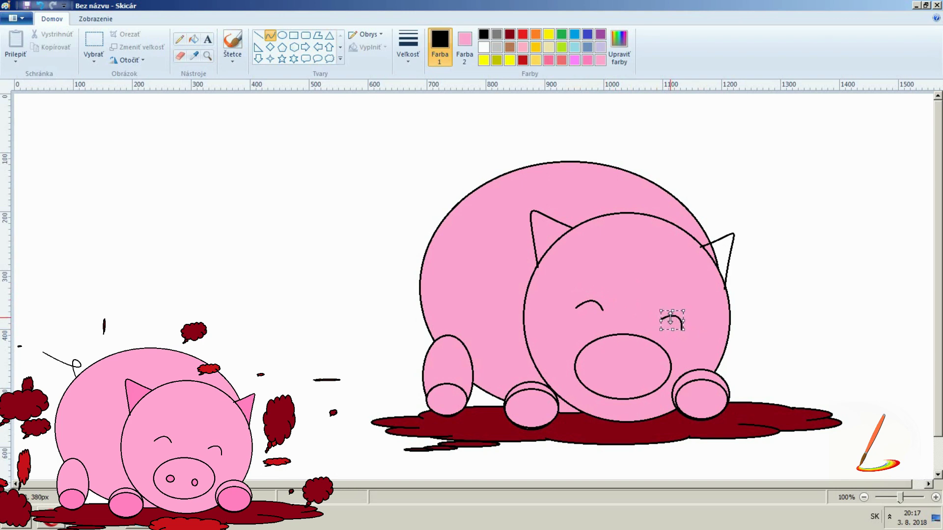
click(750, 351)
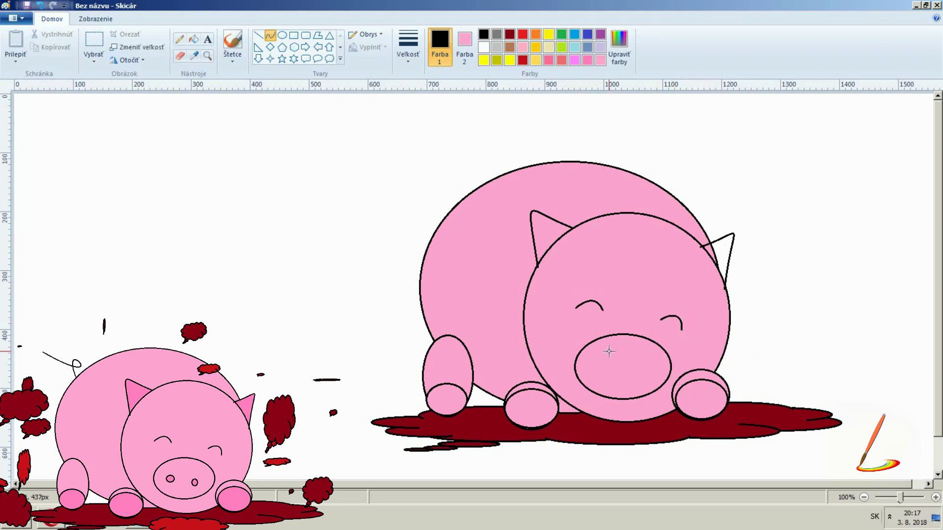
Draw two small pink ellipses side by side inside the snout as nostrils.
click(466, 40)
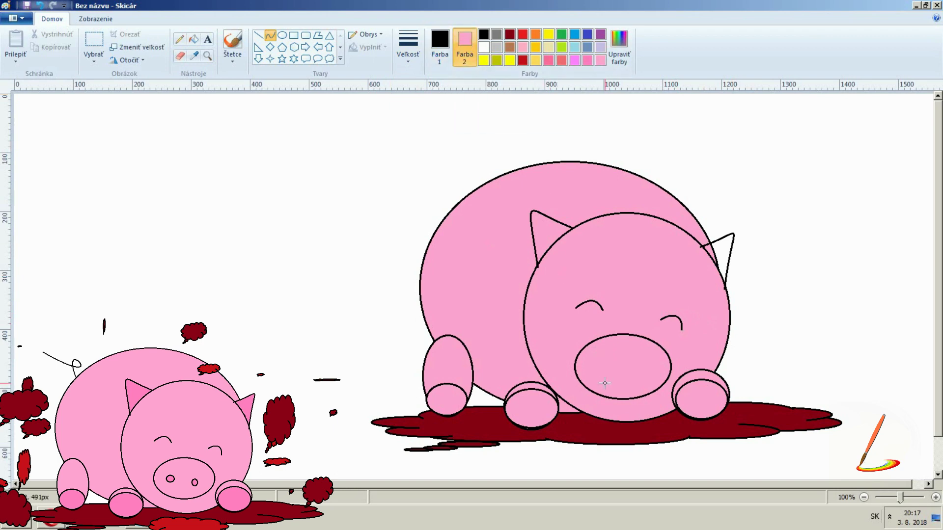
click(281, 36)
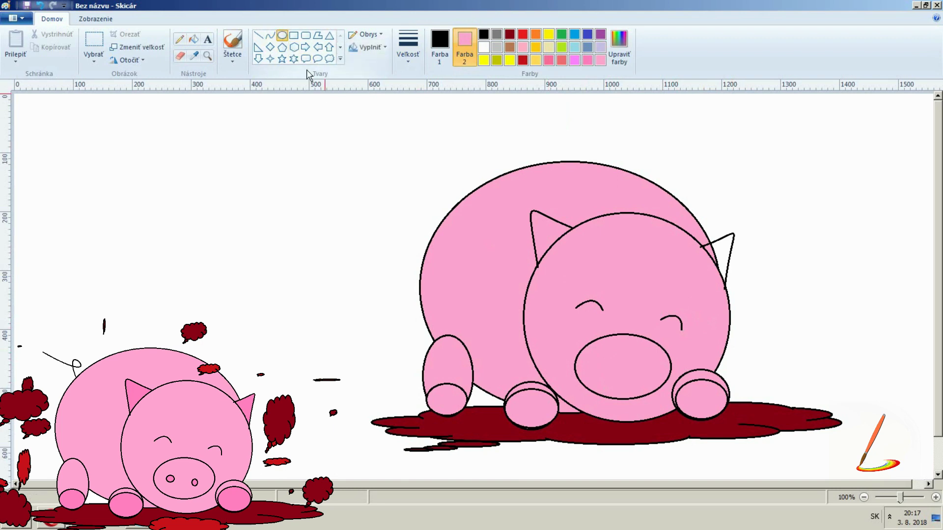
drag(595, 364, 606, 373)
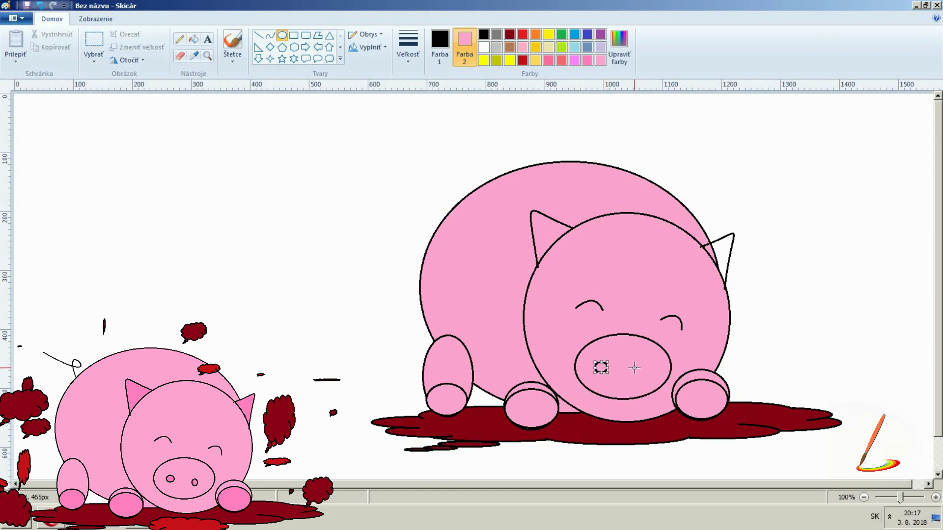
drag(636, 369, 645, 379)
Draw a curly, looped tail with the Curve tool at the body's upper left and undo the stray line at its tip.
click(270, 34)
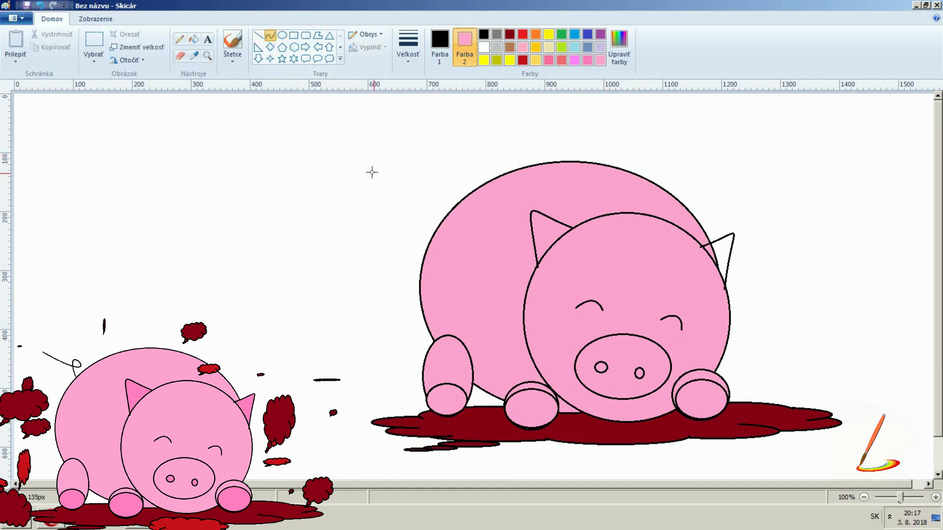
drag(453, 205, 516, 234)
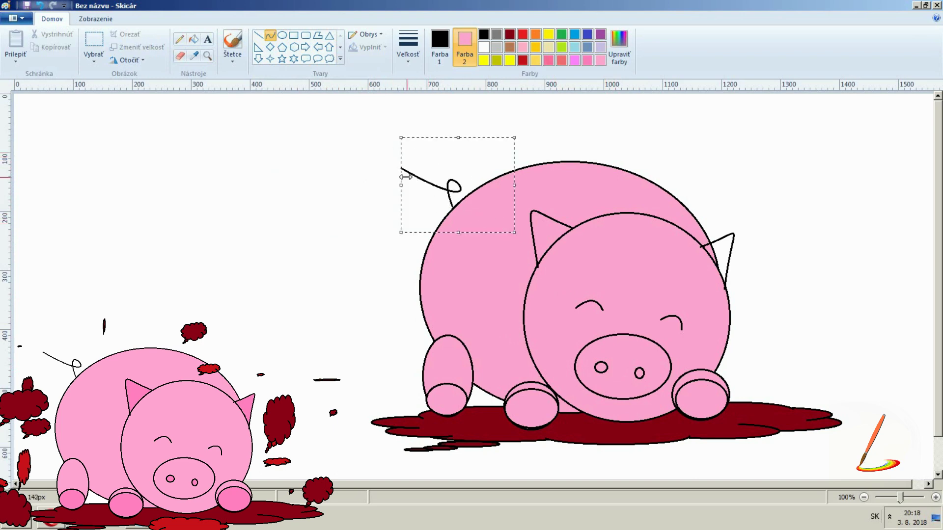
drag(400, 168, 415, 175)
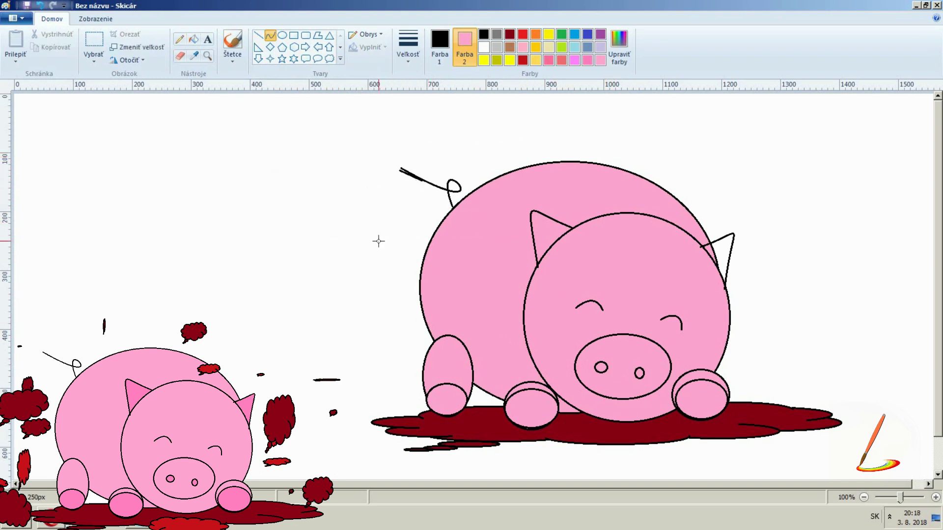
click(40, 5)
Fill both of the pig's ears with a darker pink, undoing the accidental black fill of one ear.
click(193, 38)
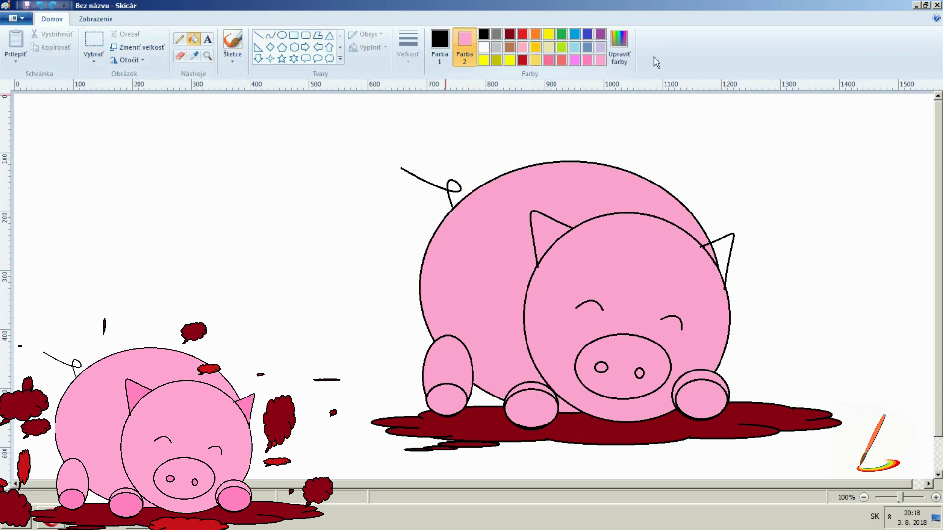
click(543, 224)
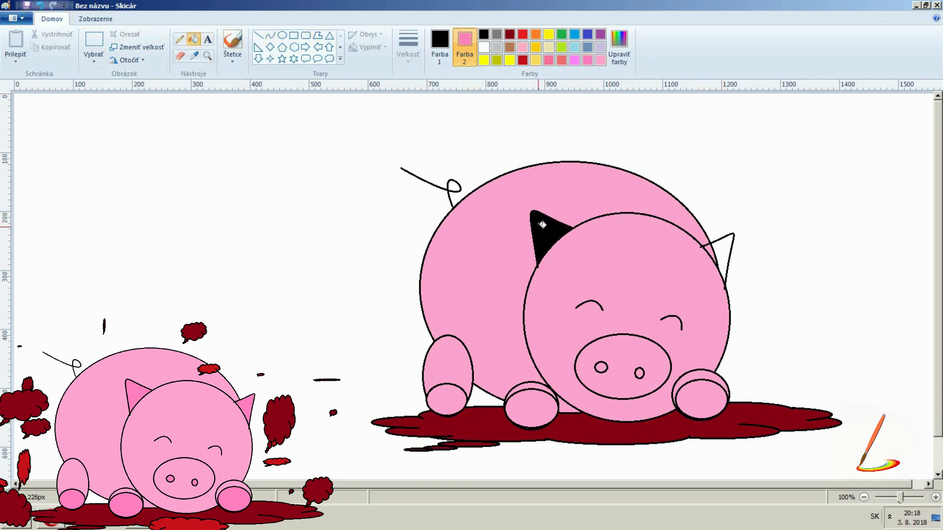
click(40, 6)
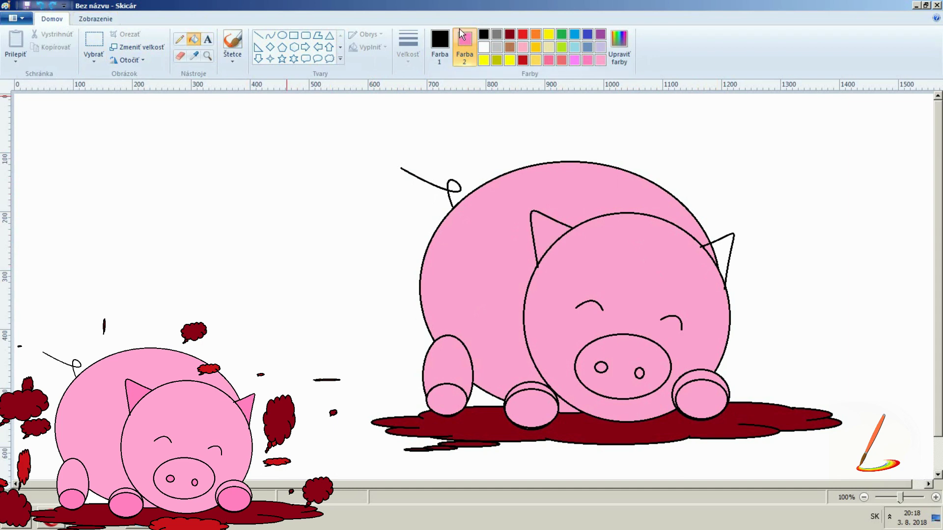
click(589, 60)
click(565, 227)
click(728, 255)
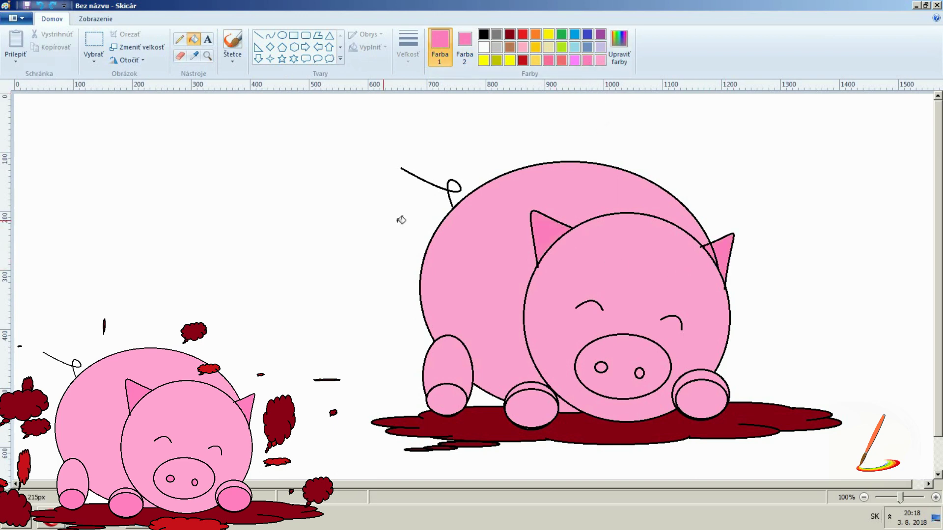
Fill the three hoof ovals at the ends of the legs with the same darker pink.
click(538, 407)
click(444, 405)
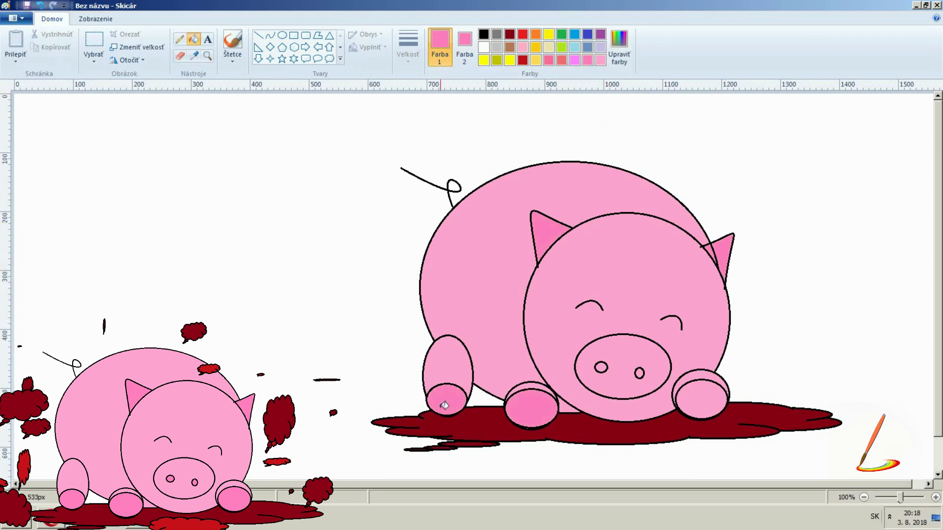
click(718, 411)
Fill both nostrils with the darker pink and erase the body outline crossing the pig's right-hand ear.
click(601, 368)
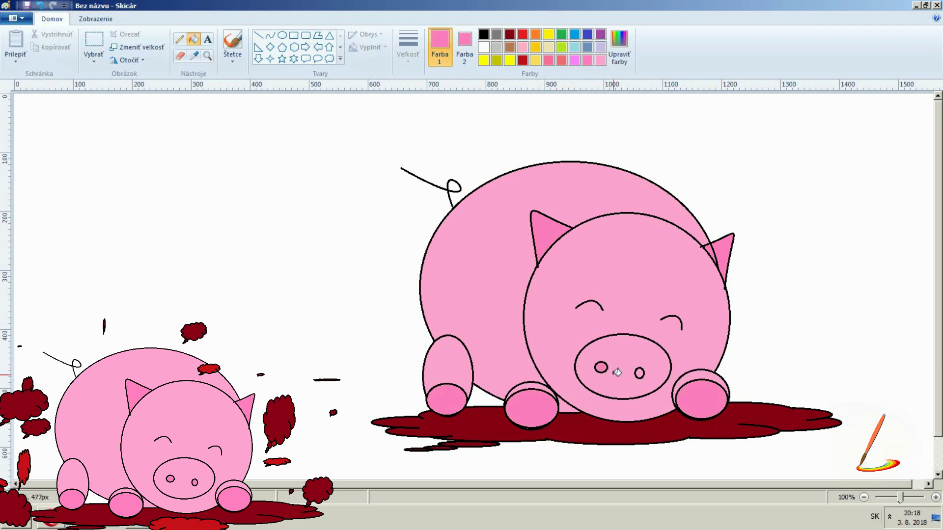
click(641, 373)
click(181, 57)
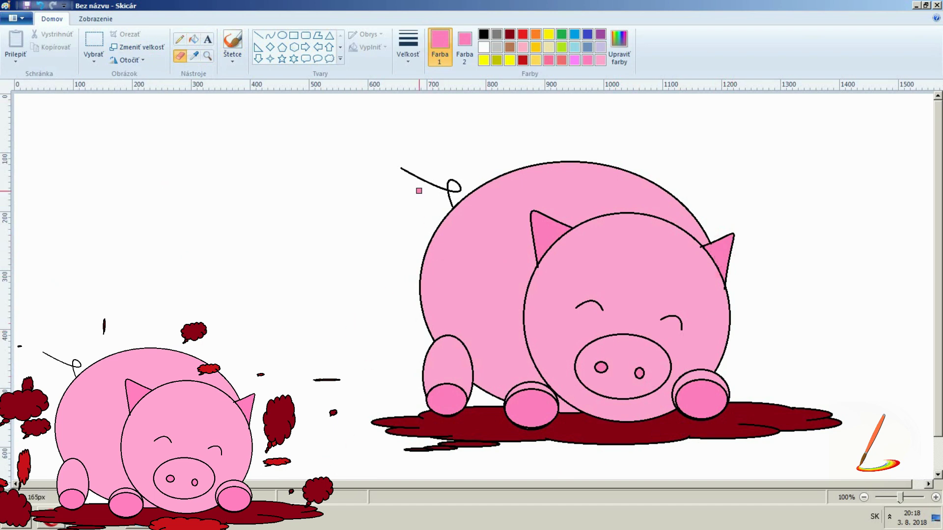
Draw three red cloud-callout splatters with black outlines: a tall one and a wide one left of the pig, a small one right of it.
click(484, 34)
click(469, 44)
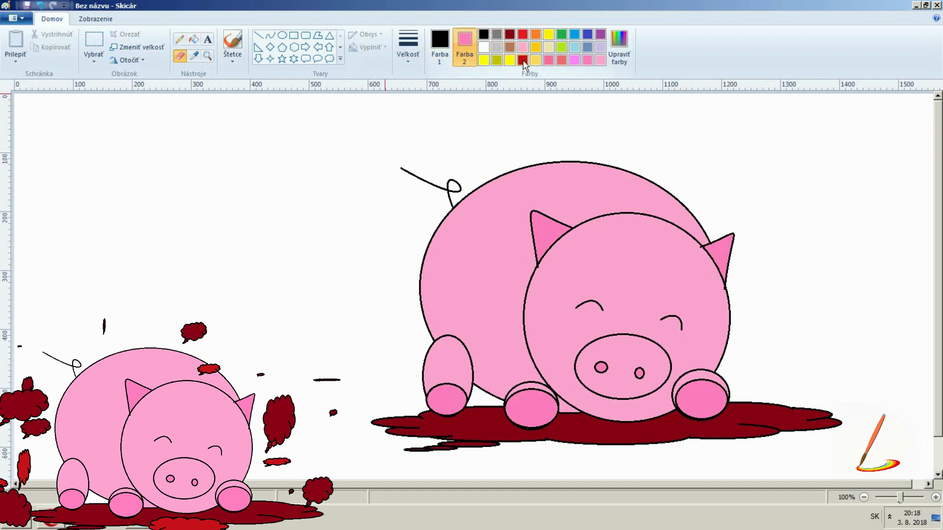
click(329, 58)
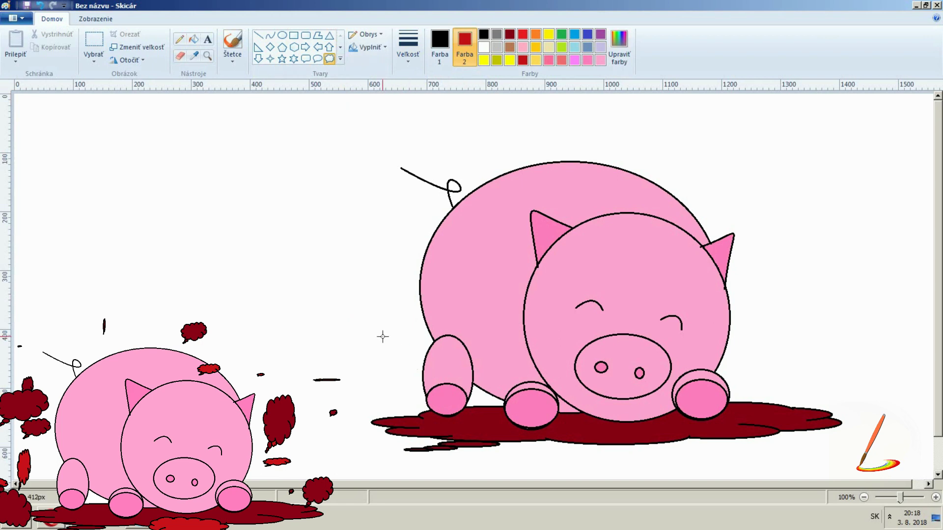
drag(361, 322, 382, 386)
drag(747, 334, 791, 349)
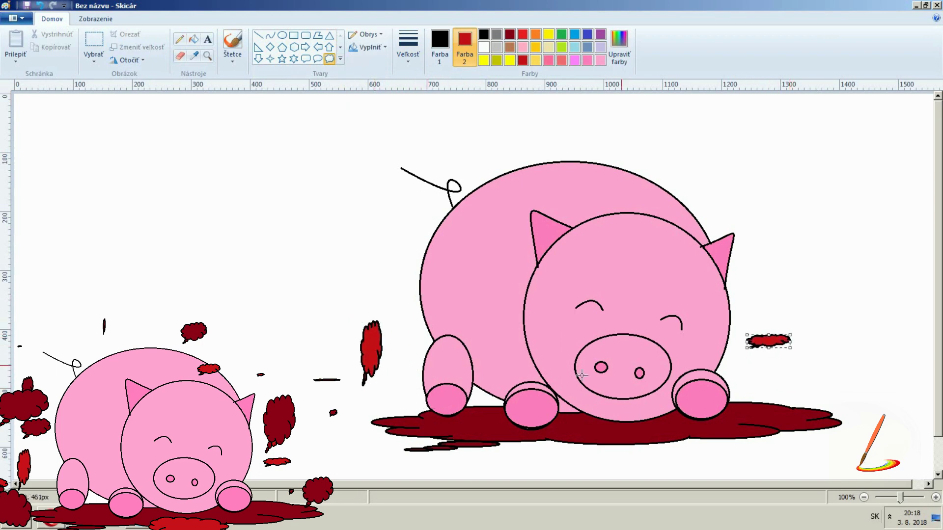
drag(290, 375, 347, 386)
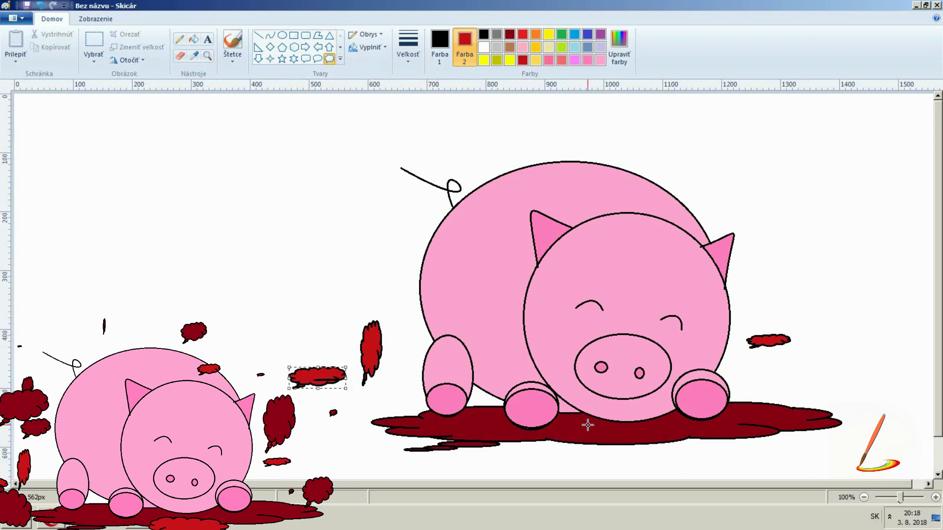
Draw a wide red cloud-callout splatter at the puddle's front edge below the head and flip it horizontally.
drag(567, 428, 694, 464)
right_click(612, 444)
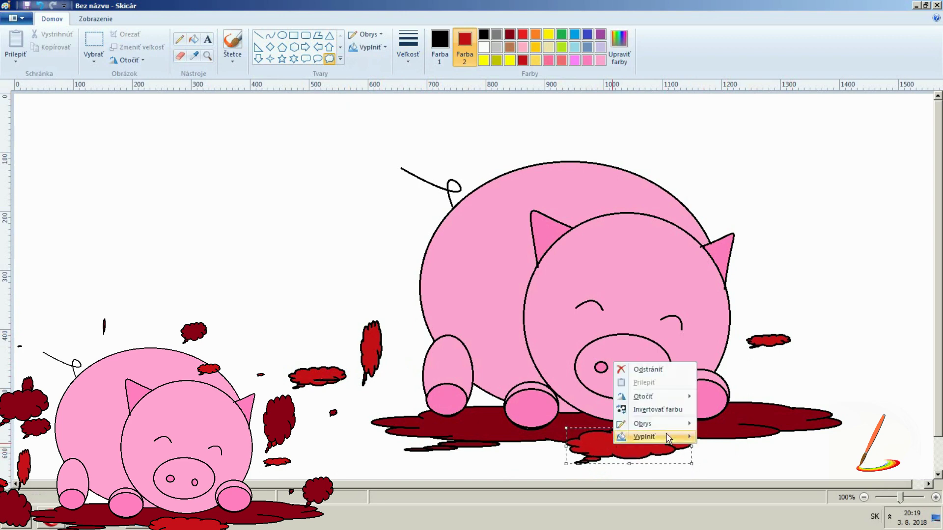
mouse_move(649, 396)
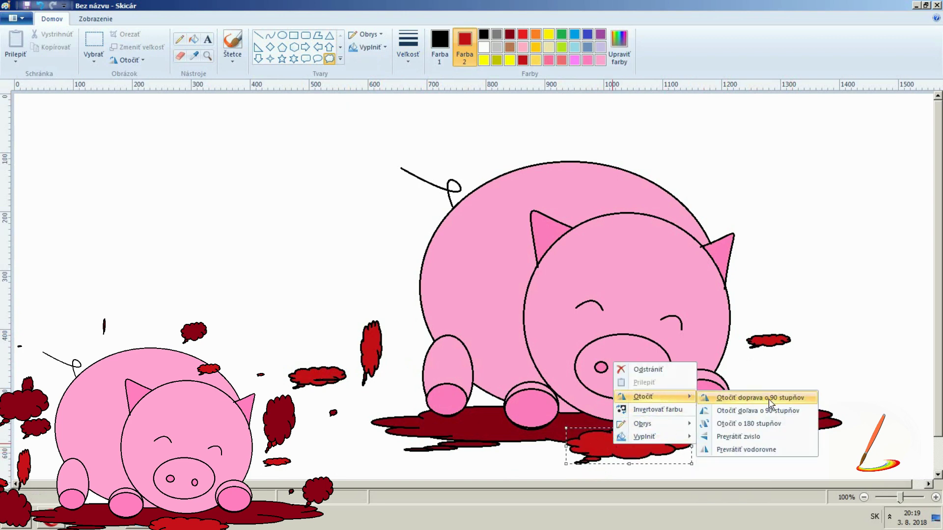
click(771, 449)
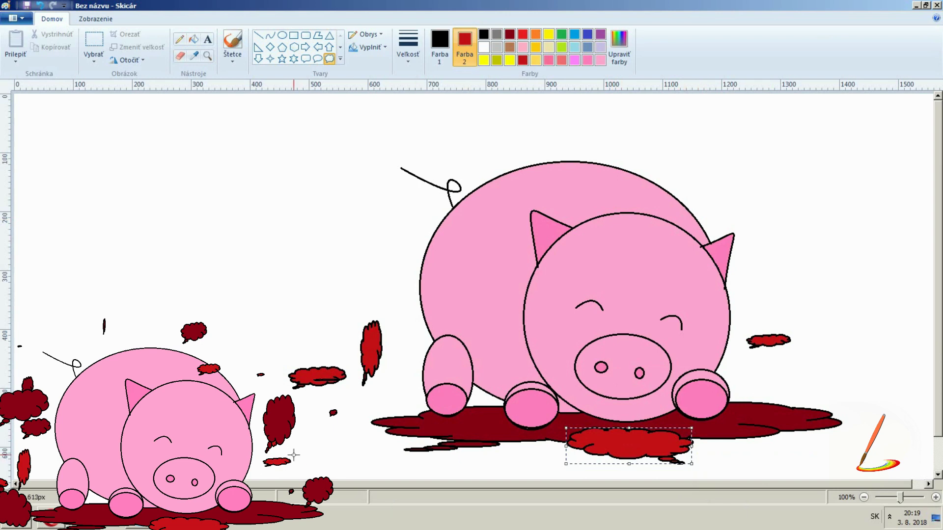